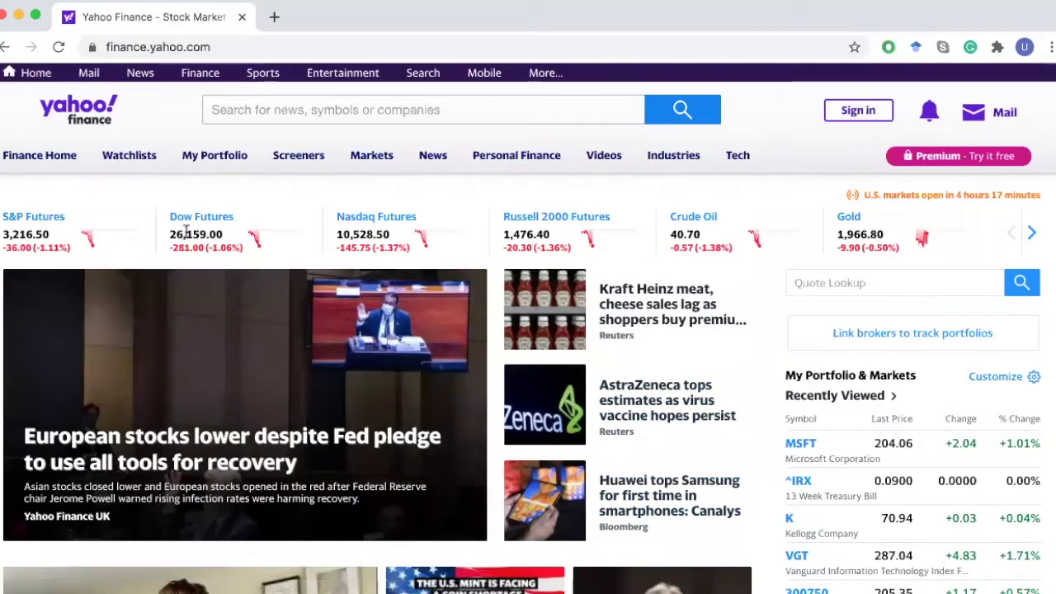
Search for "microsof", choose Microsoft Corporation (MSFT, Equity - NMS) and show its historical data
click(312, 111)
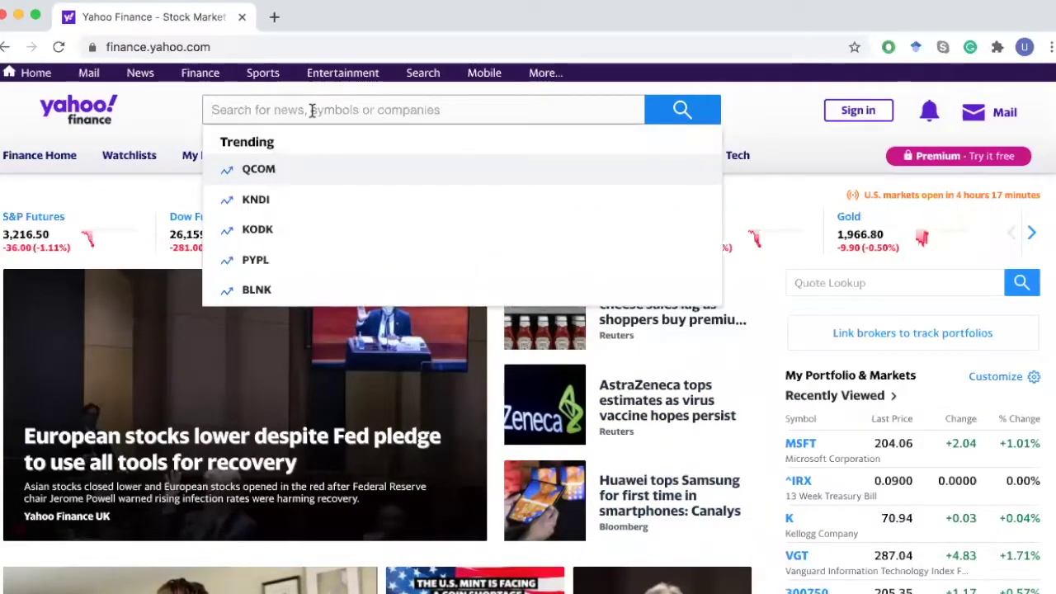
text(micro)
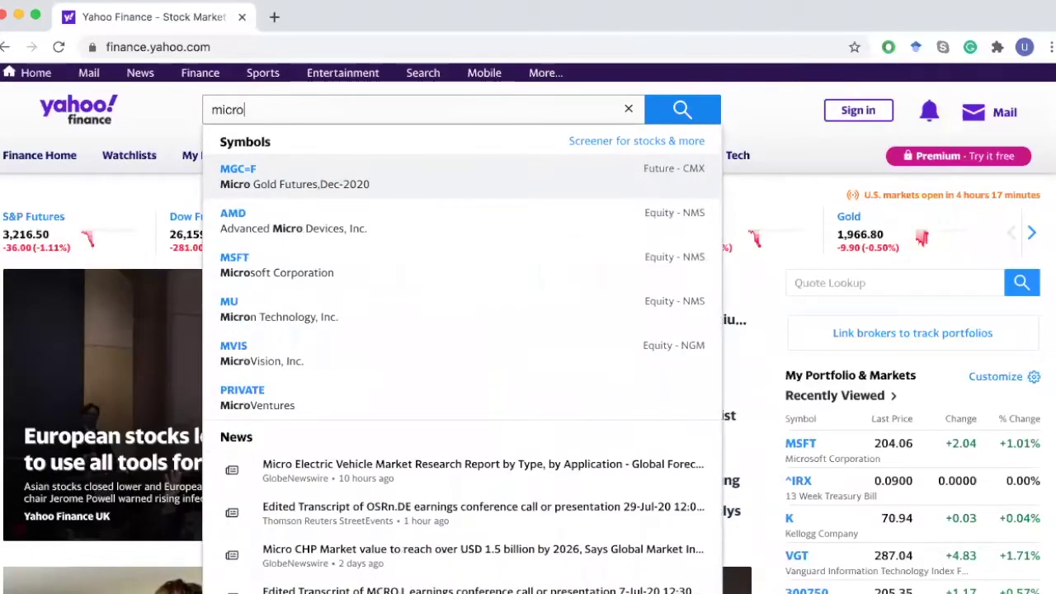
text(sof)
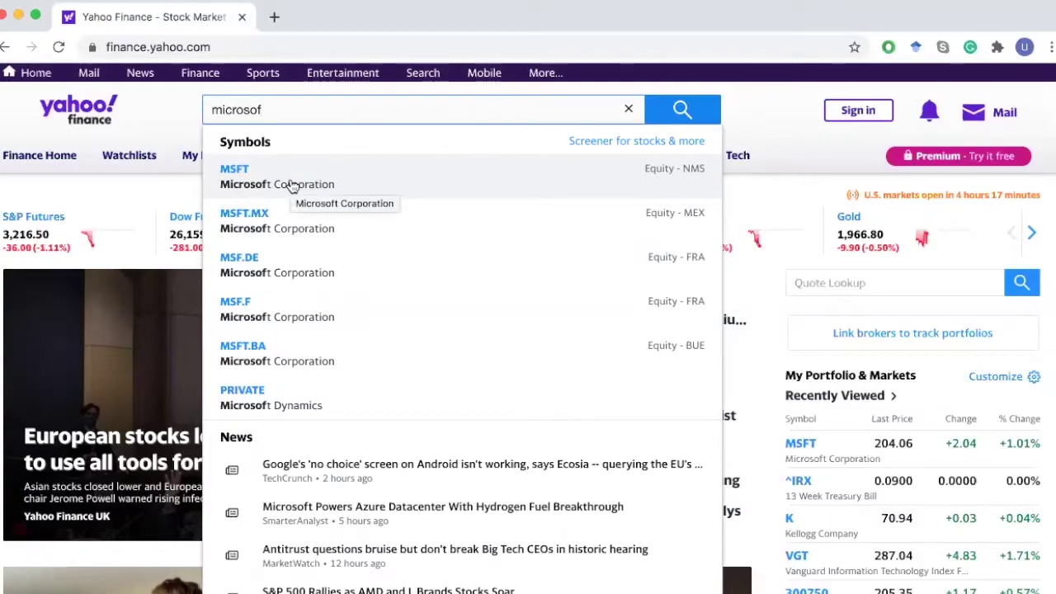
click(291, 185)
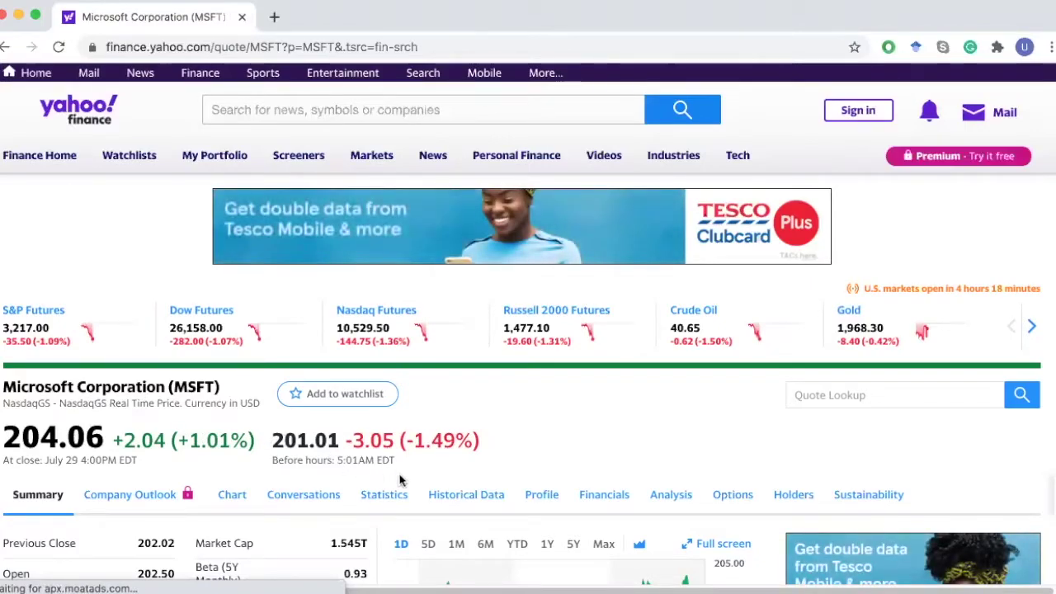
click(466, 496)
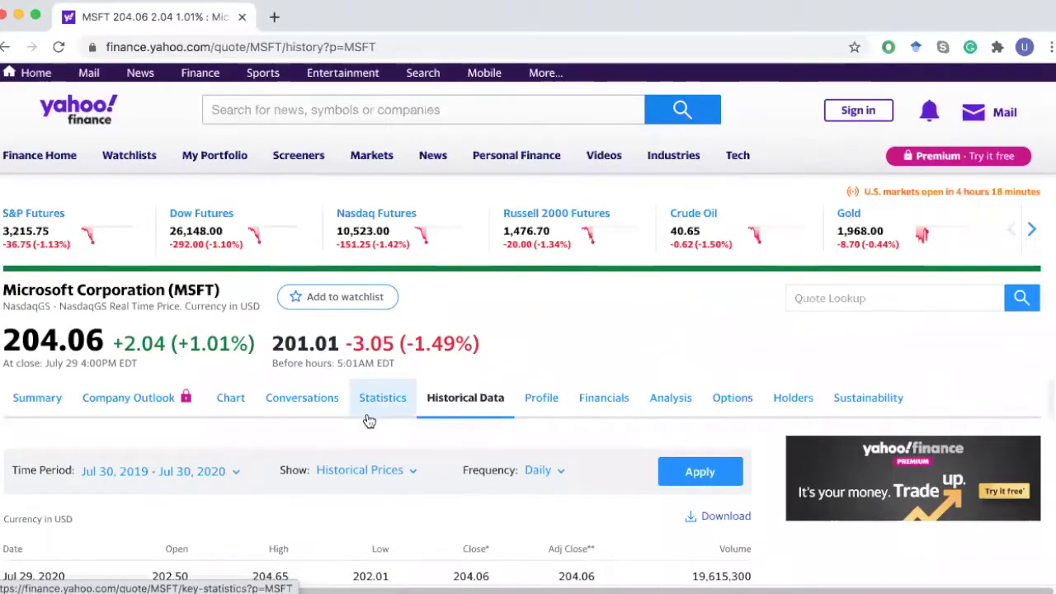
Set the historical data's time period from 01/01/1990 to 31/01/2020
scroll(368, 421, down, 1)
scroll(366, 420, down, 1)
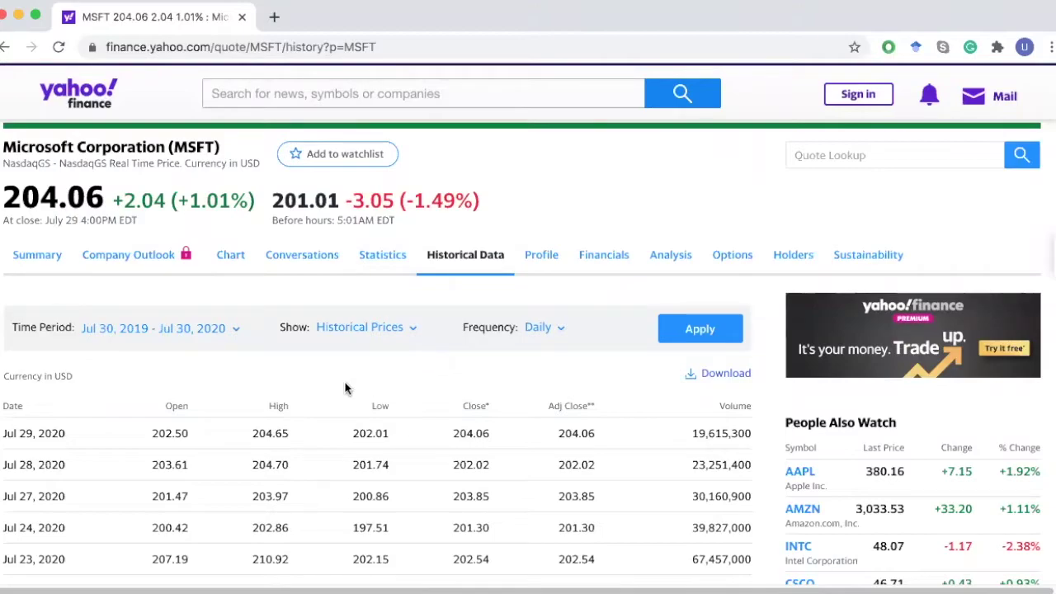
click(234, 333)
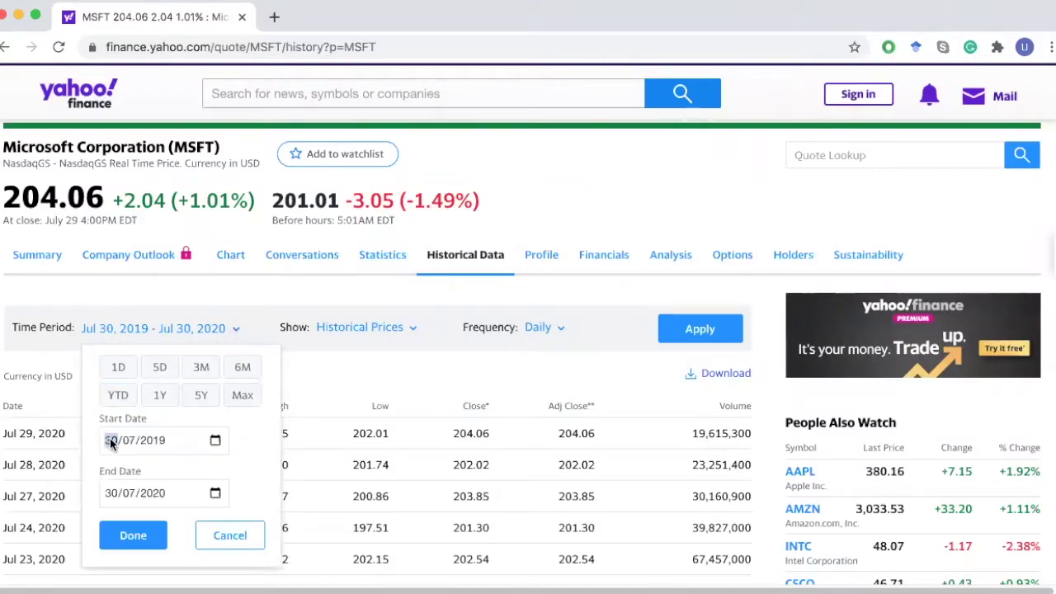
text(01/01/)
text(1)
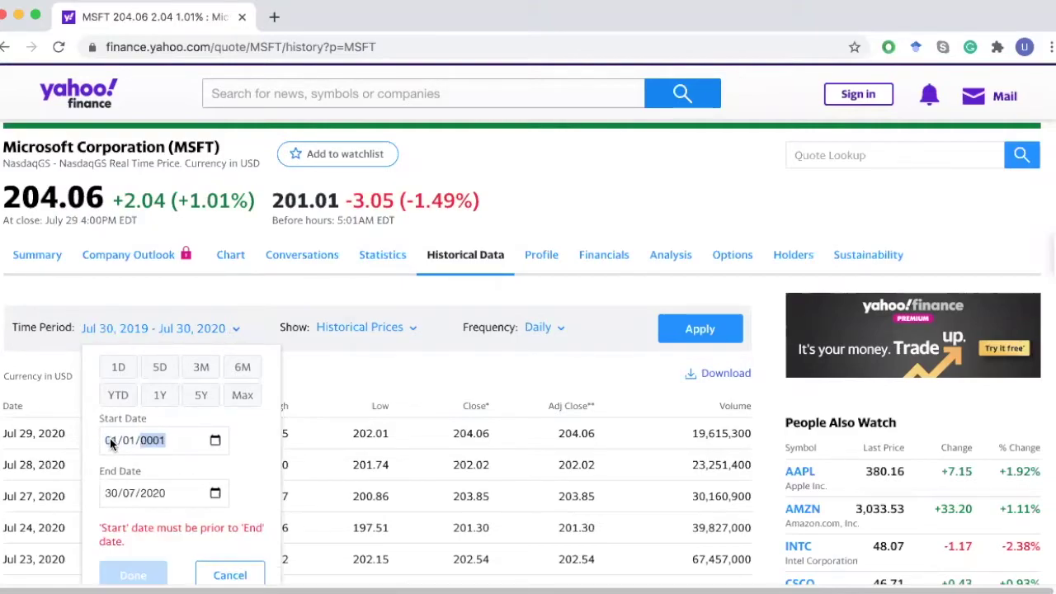
text(990)
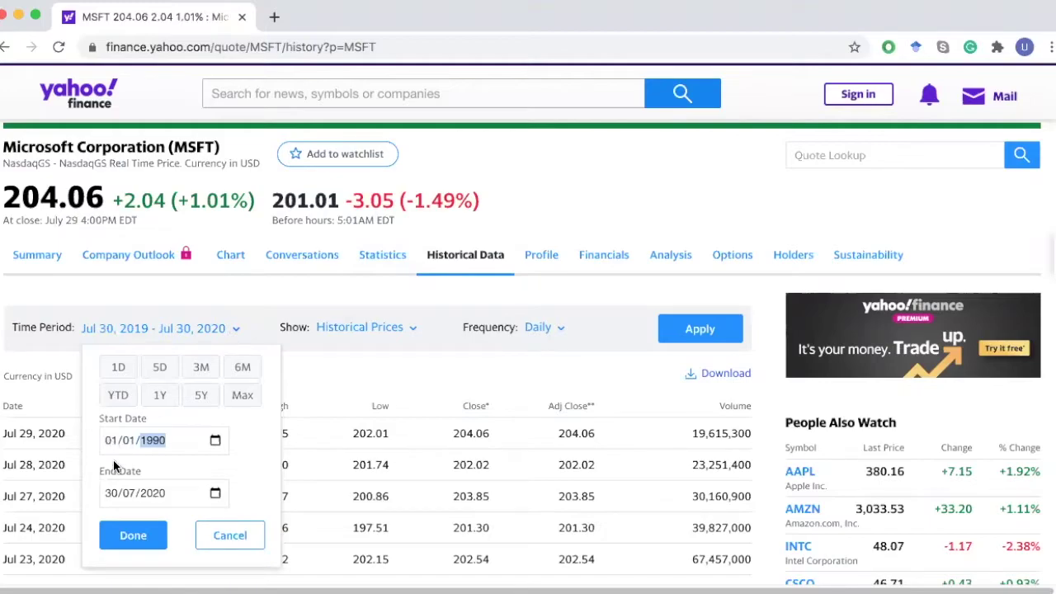
click(105, 495)
text(31/01)
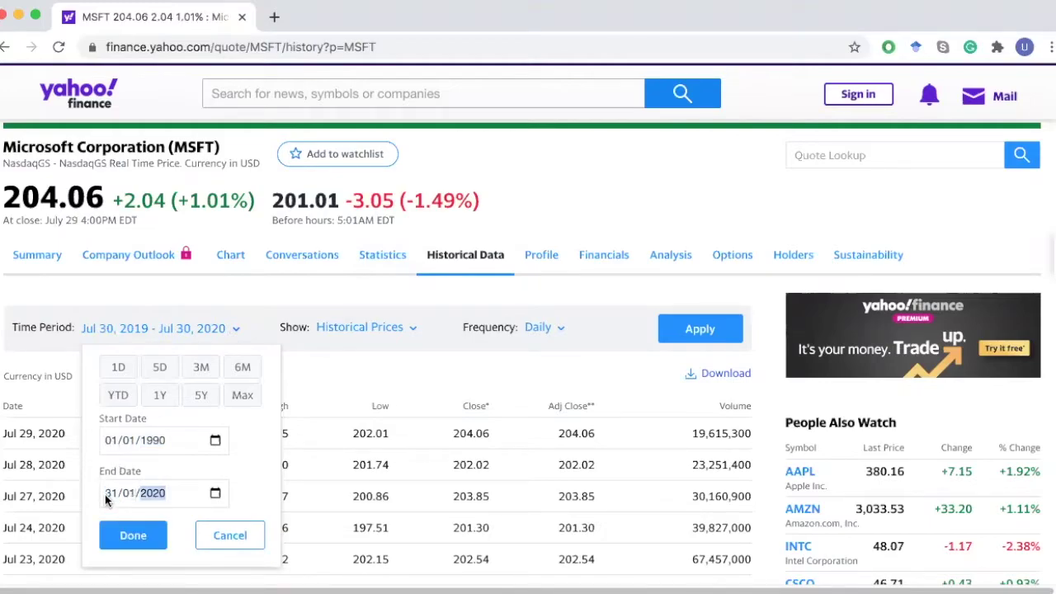
click(123, 538)
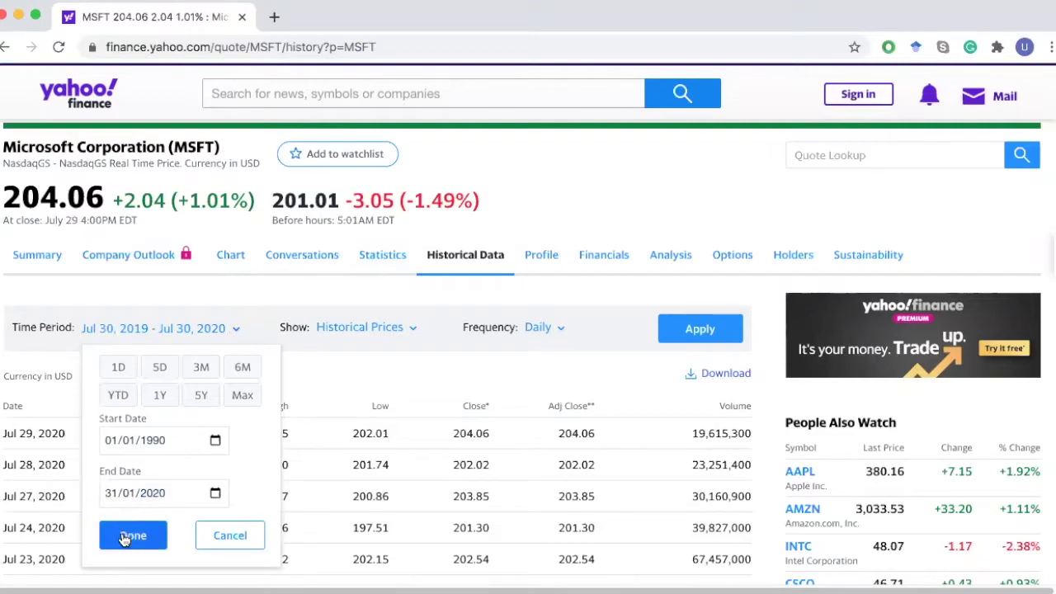
Show historical prices at monthly frequency for Microsoft and apply the filter settings
click(365, 330)
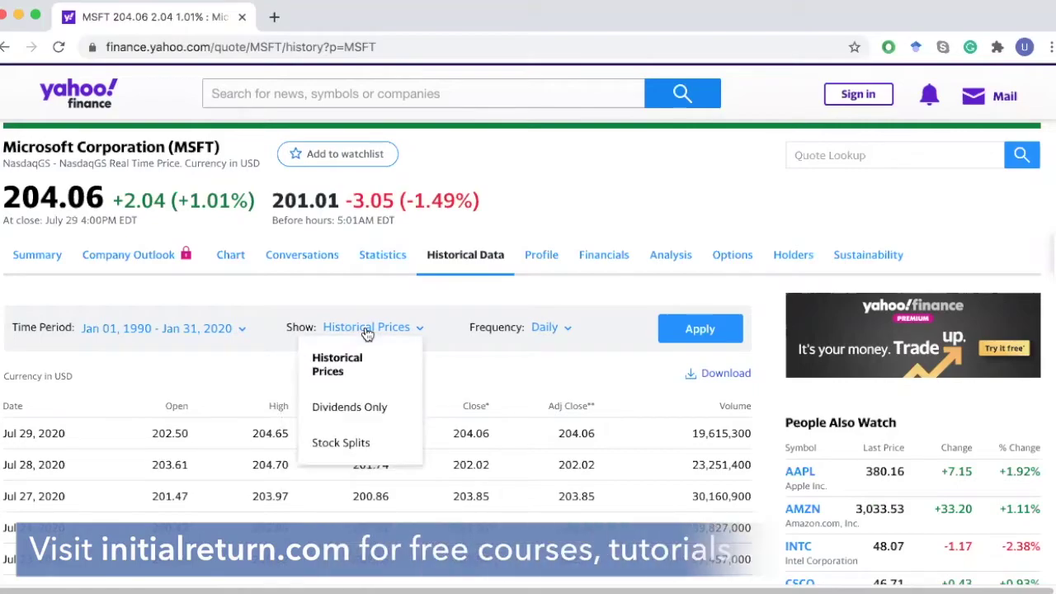
click(334, 369)
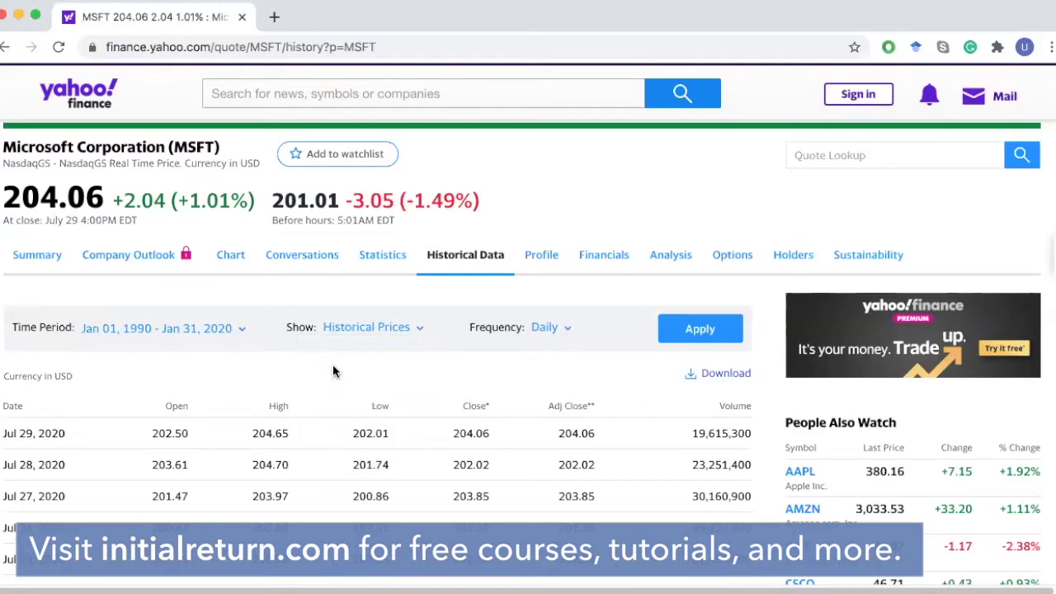
click(547, 330)
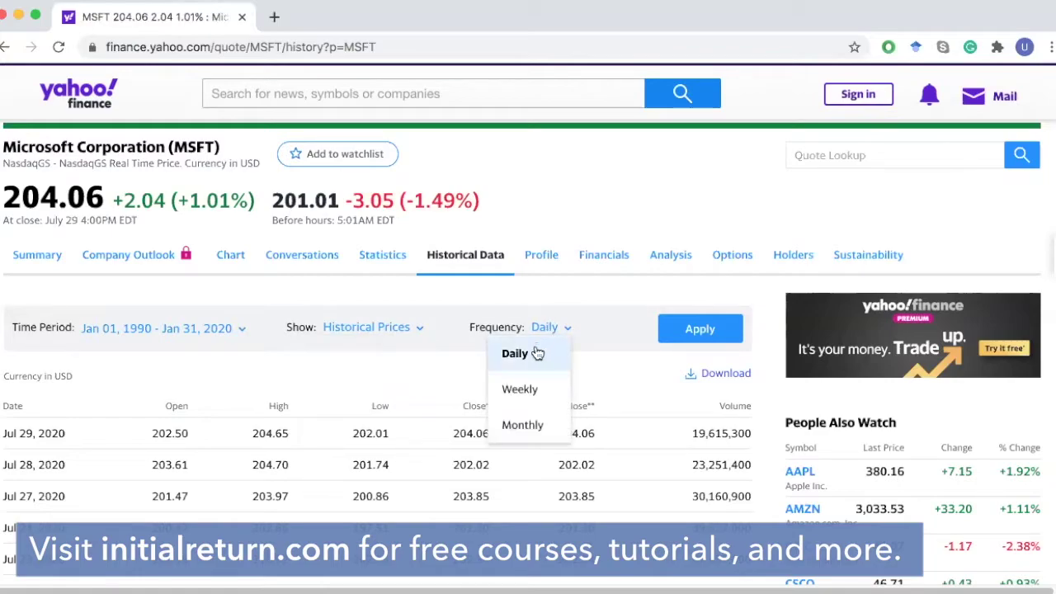
click(523, 425)
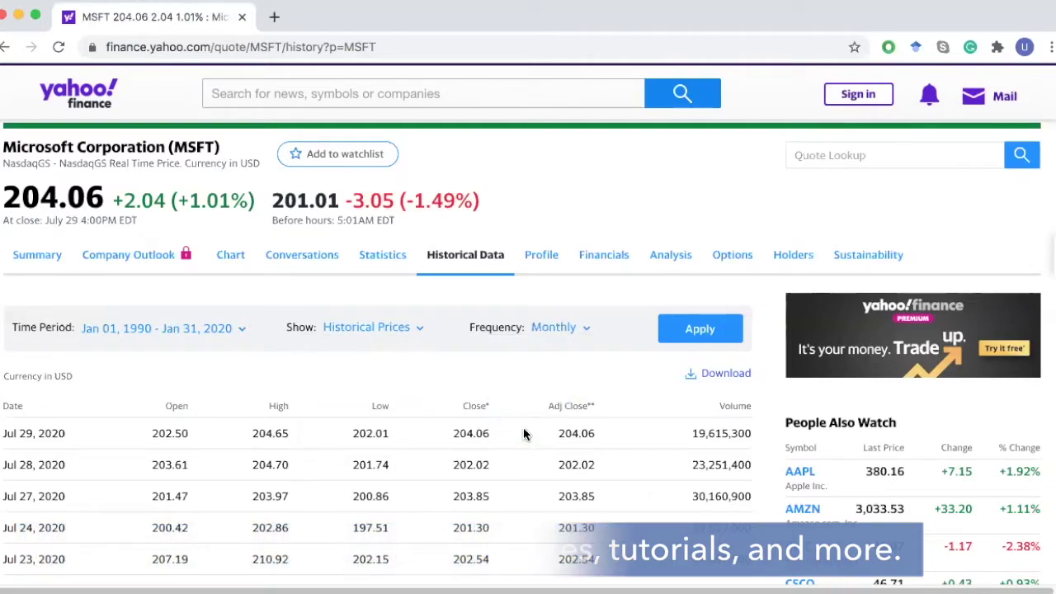
click(692, 336)
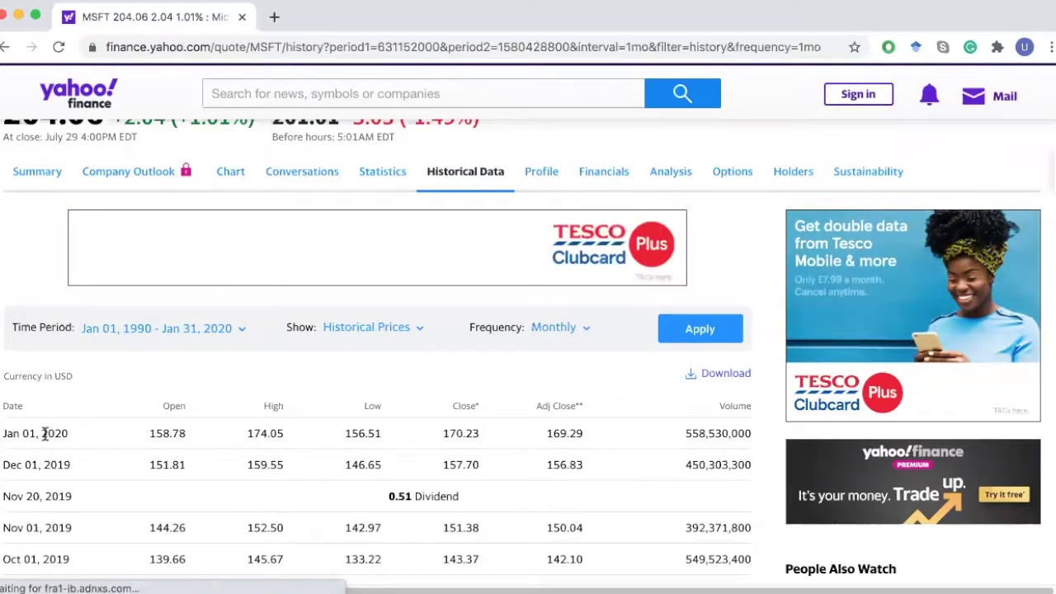
Review the monthly Microsoft price table and download it as a CSV file
scroll(161, 439, down, 3)
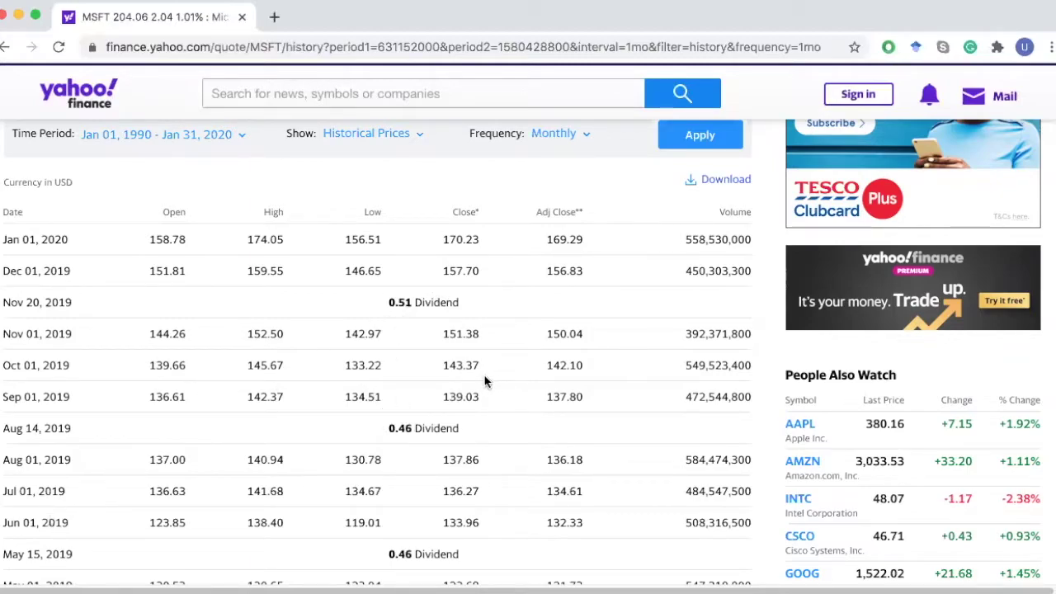
scroll(478, 380, up, 2)
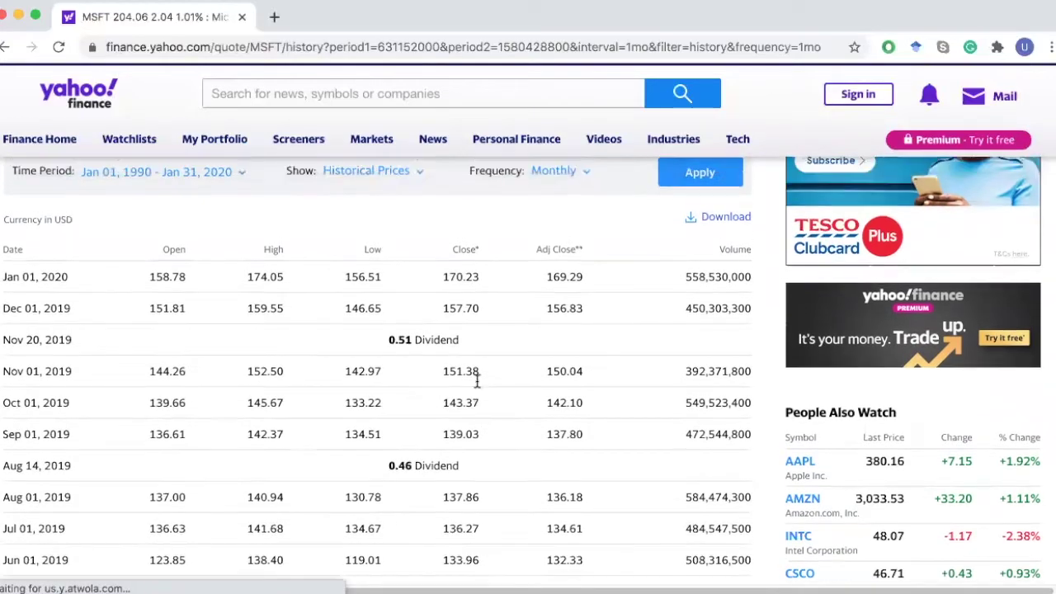
scroll(474, 381, up, 4)
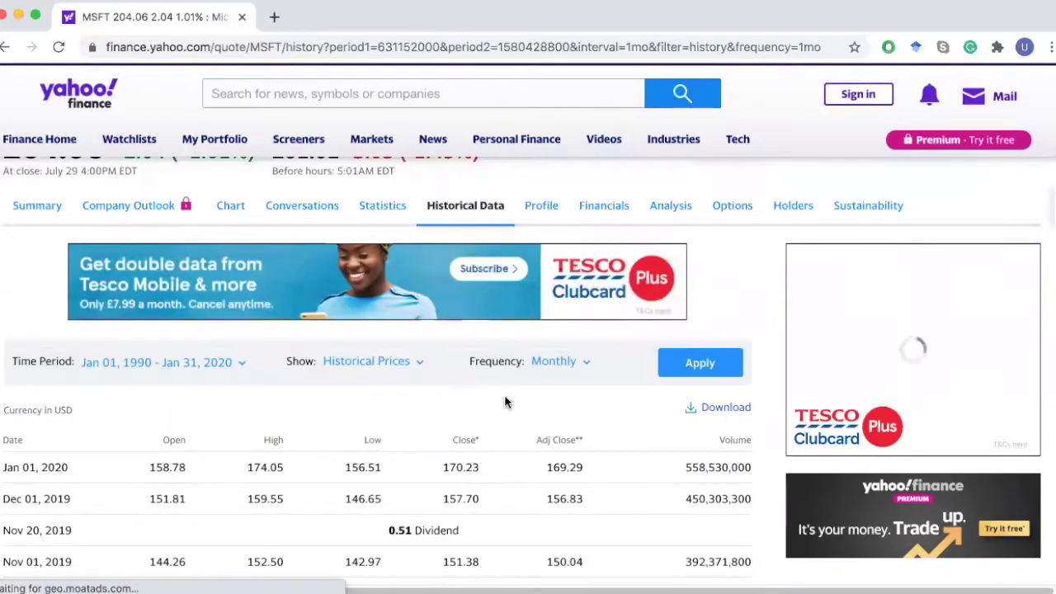
click(716, 414)
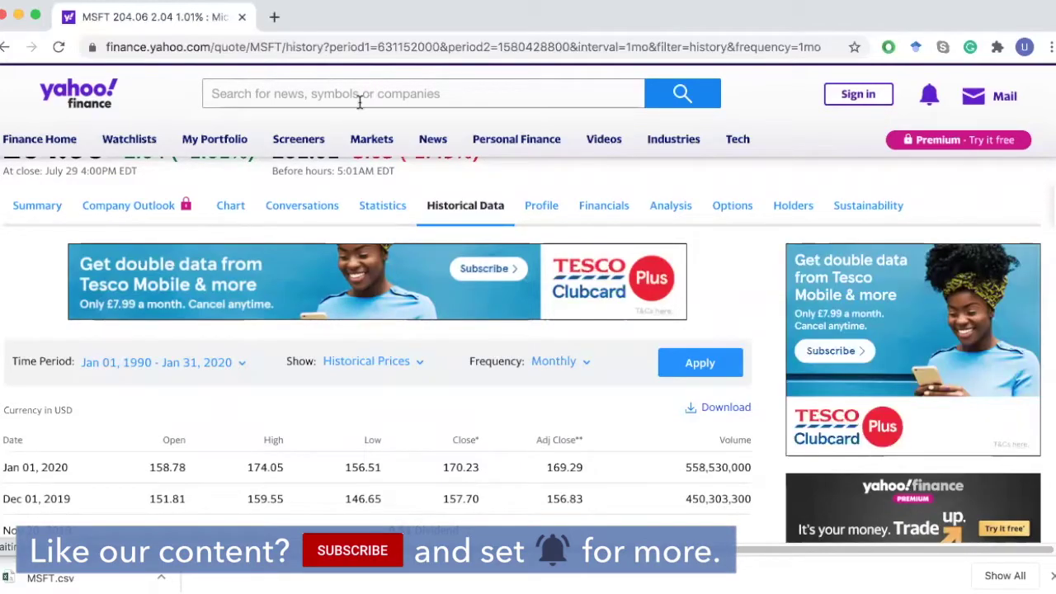
click(461, 212)
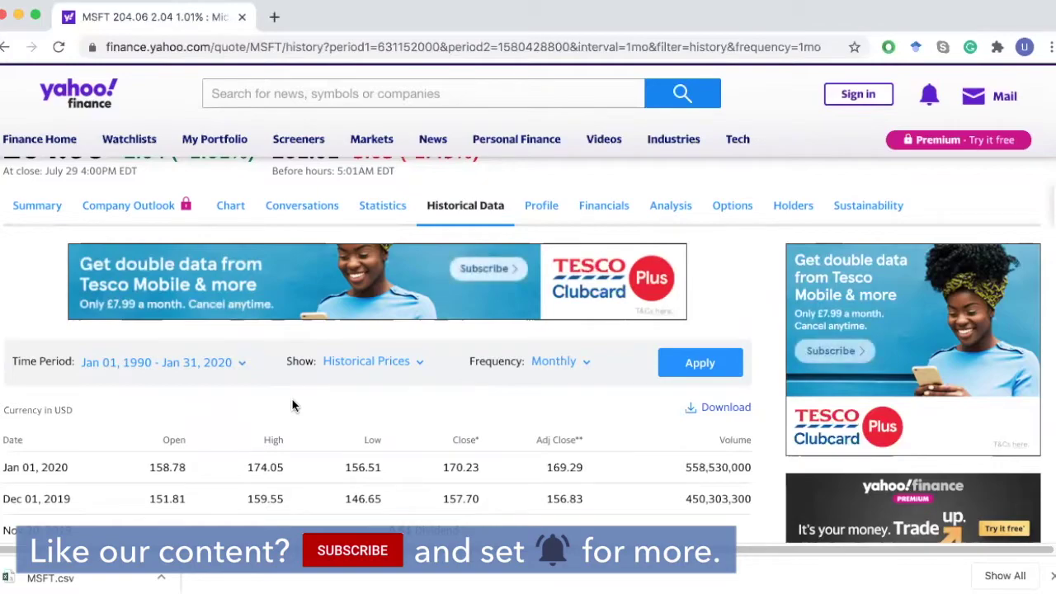
Look up the quote "k", choose Kellogg Company (K) and download its historical data as a CSV file
scroll(412, 429, up, 3)
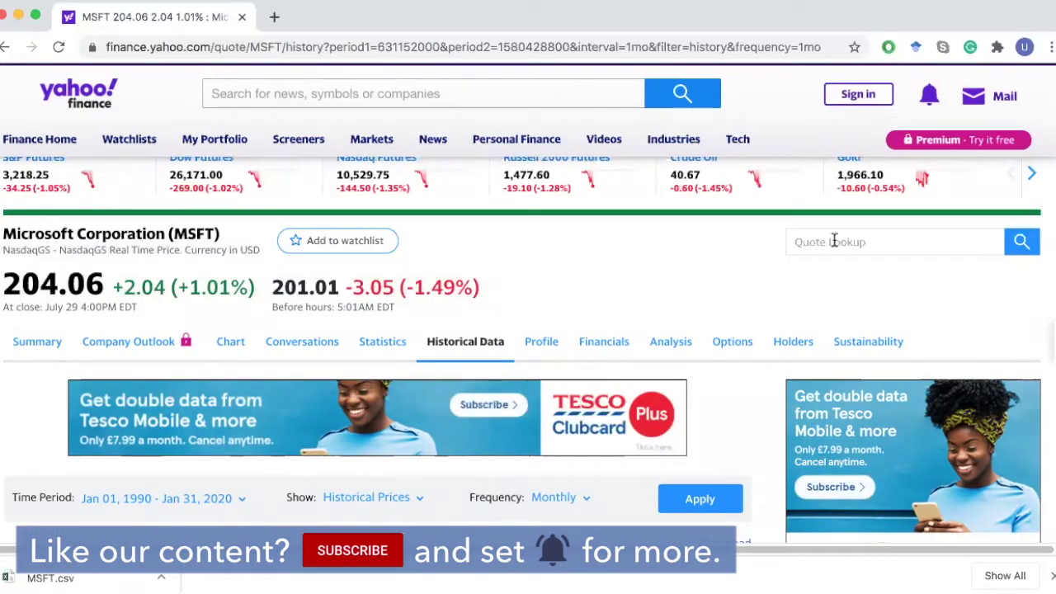
click(823, 244)
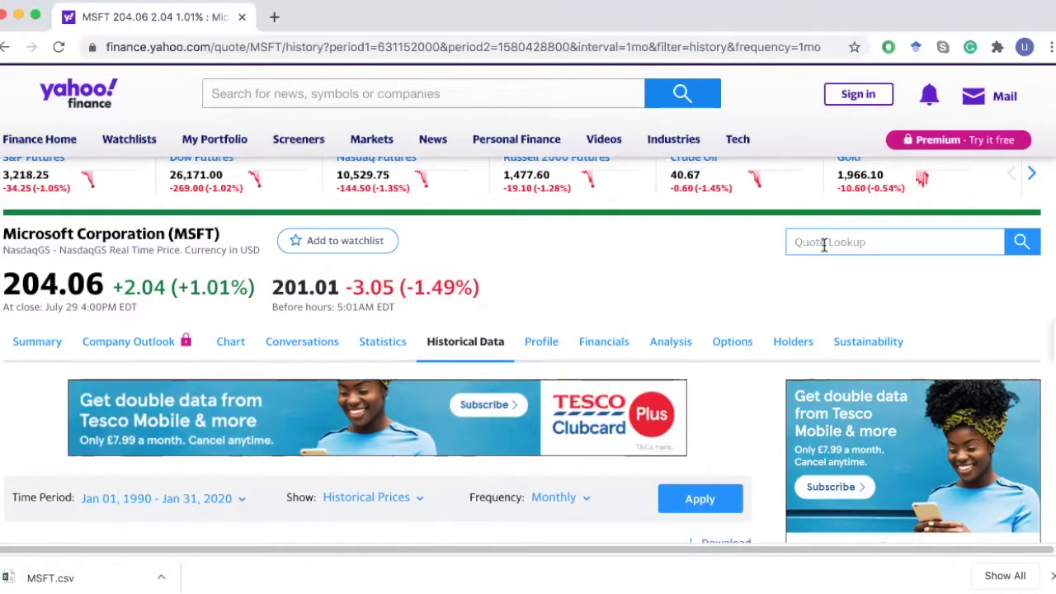
text(k)
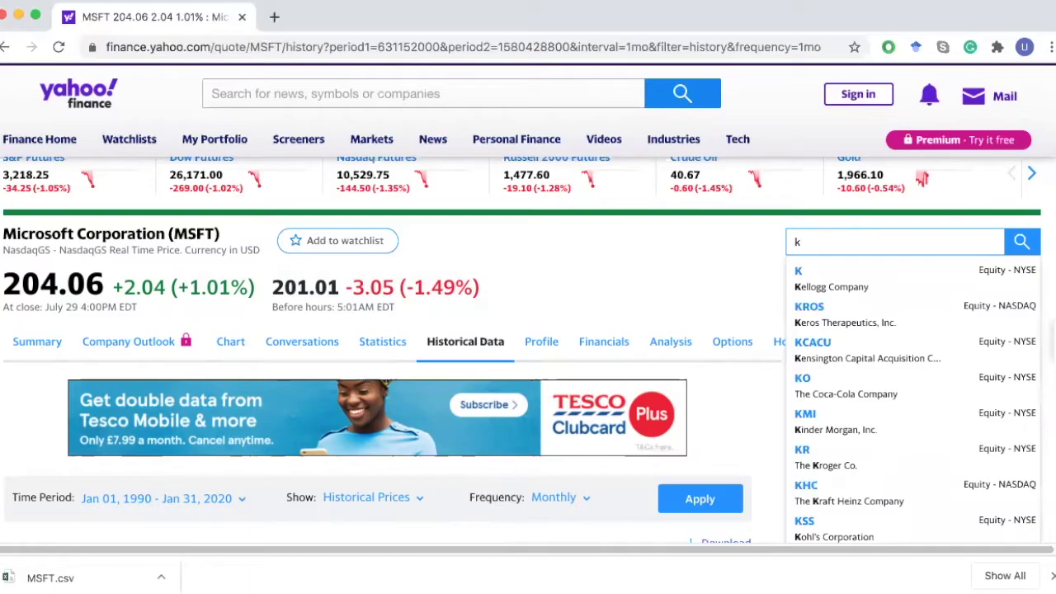
click(832, 280)
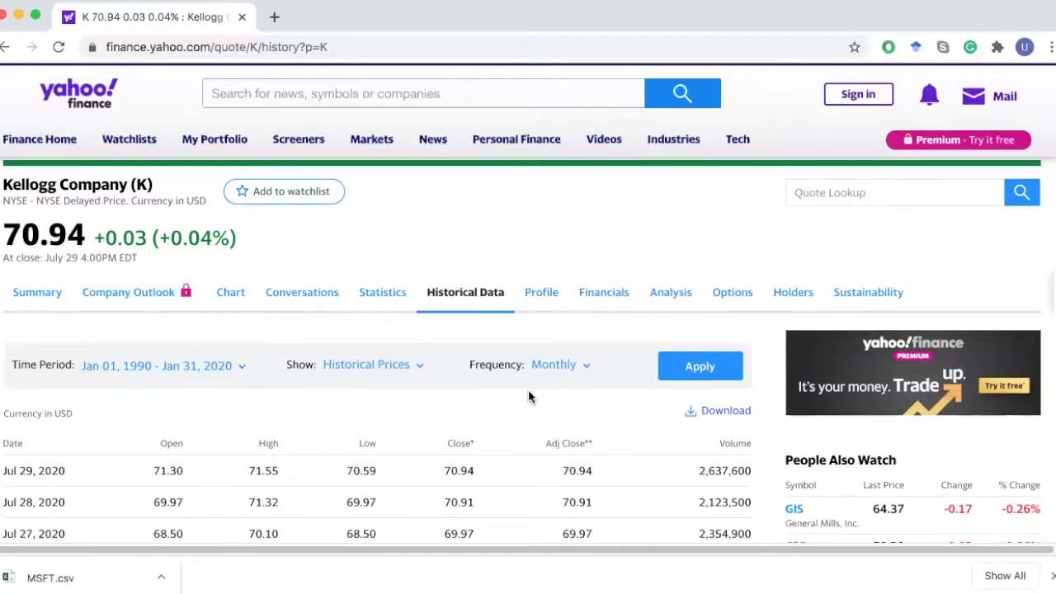
click(730, 411)
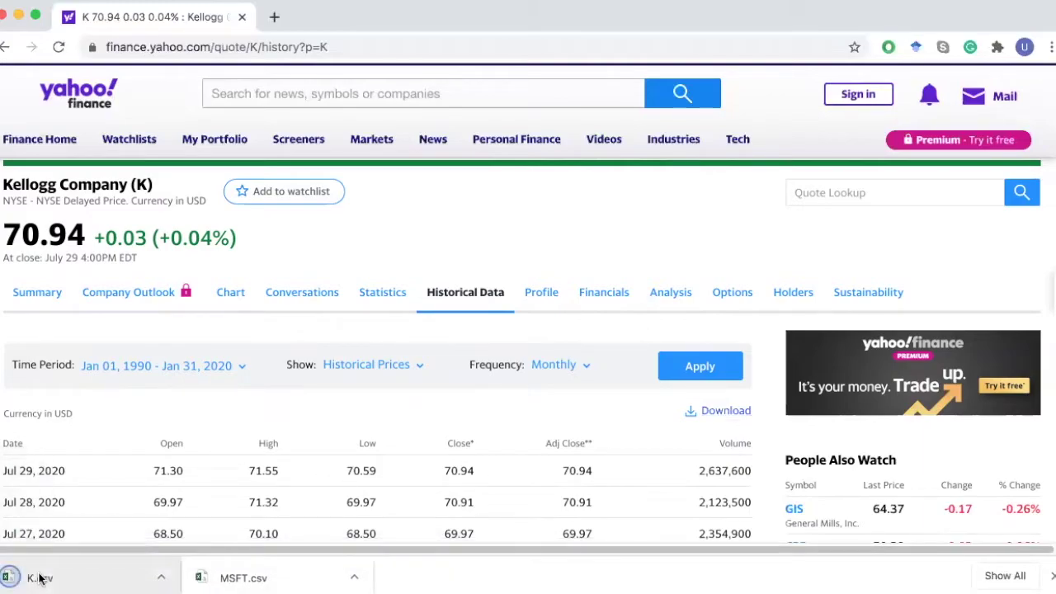
Open the downloaded MSFT.csv file
click(239, 580)
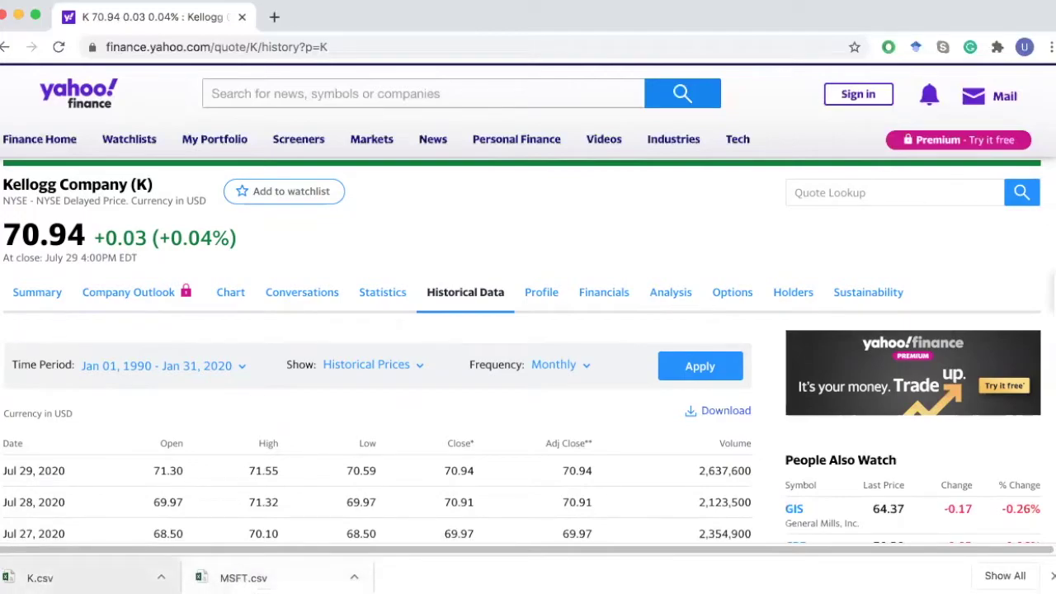